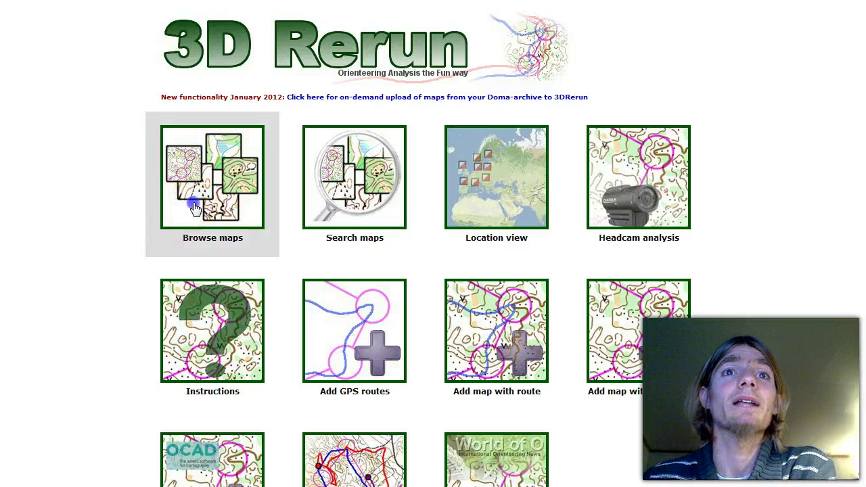
- List all uploaded competitions sorted by date added
left_click(194, 208)
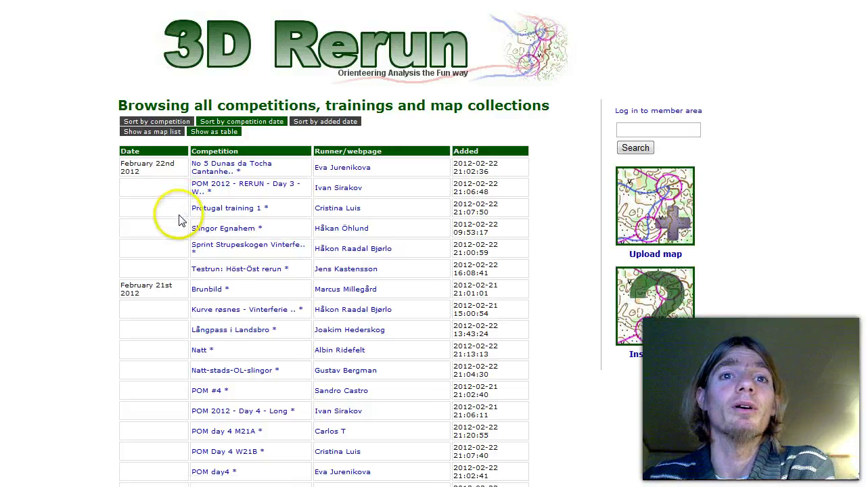
scroll(179, 219, "down", 10)
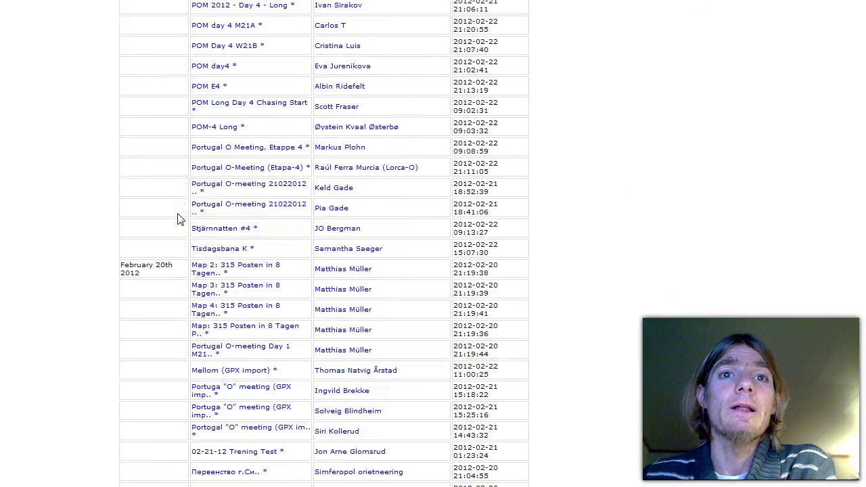
scroll(179, 218, "down", 2)
scroll(179, 223, "down", 12)
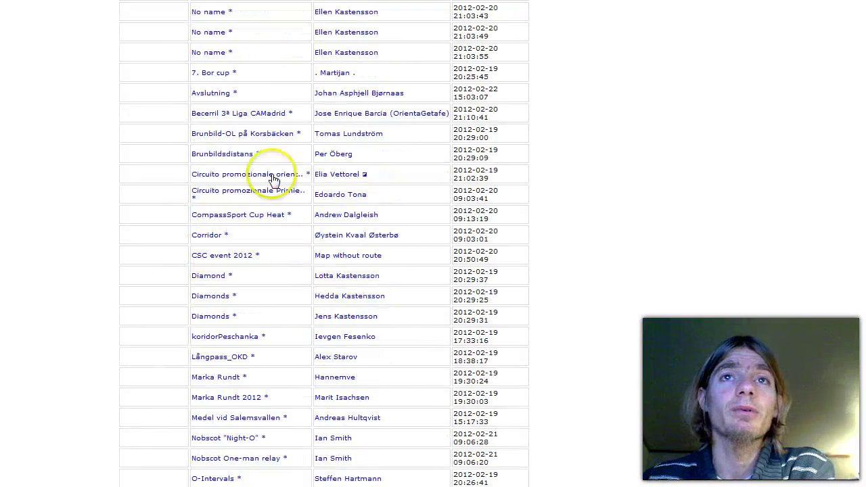
scroll(270, 180, "up", 20)
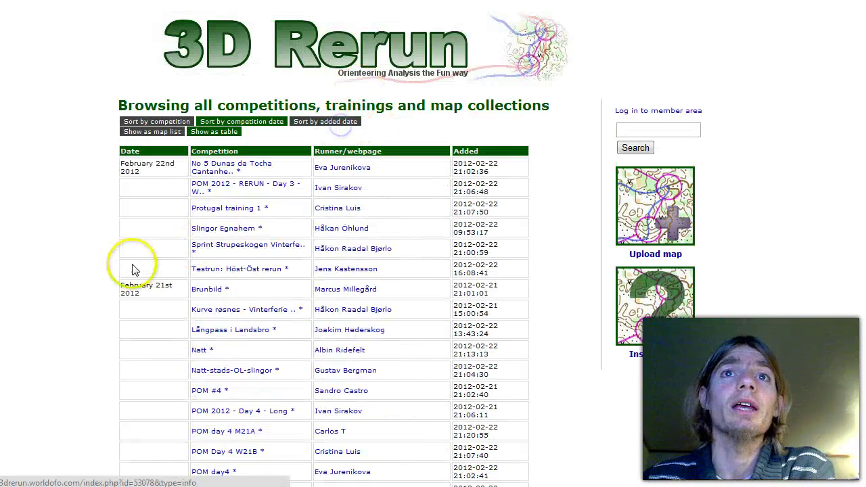
left_click(337, 126)
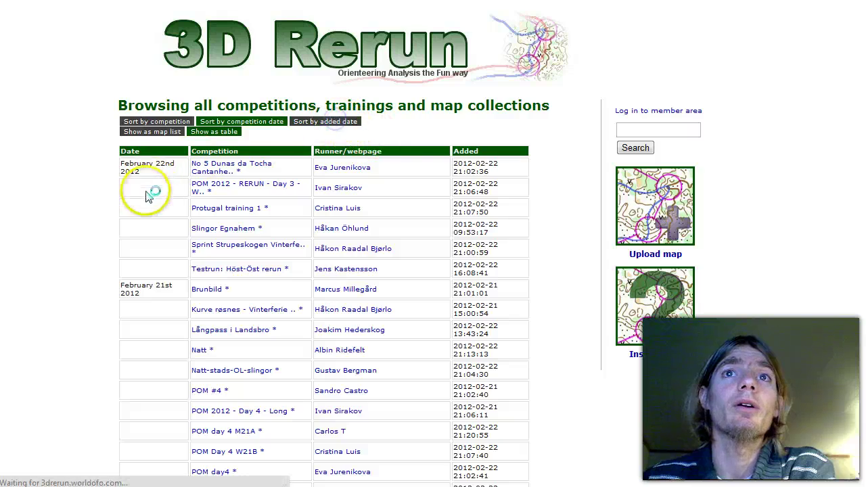
- Open the Samlingsmesterskap mellom (GPX import) route page
scroll(131, 212, "down", 10)
scroll(228, 319, "down", 12)
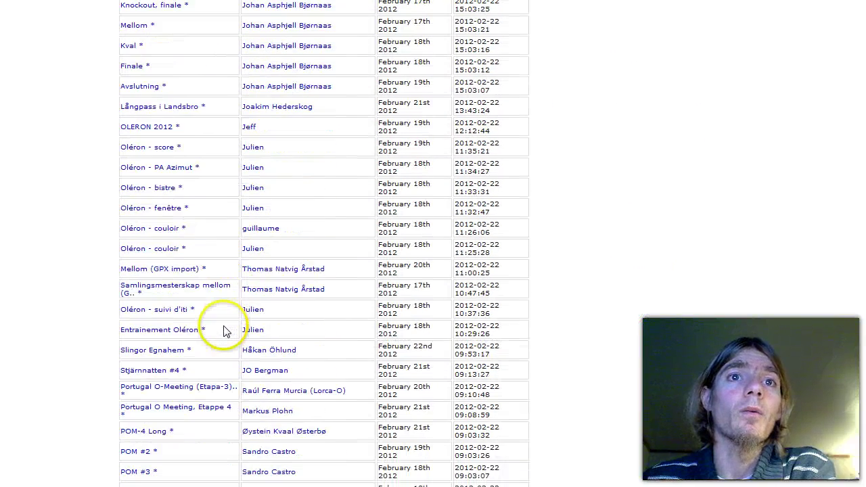
left_click(194, 286)
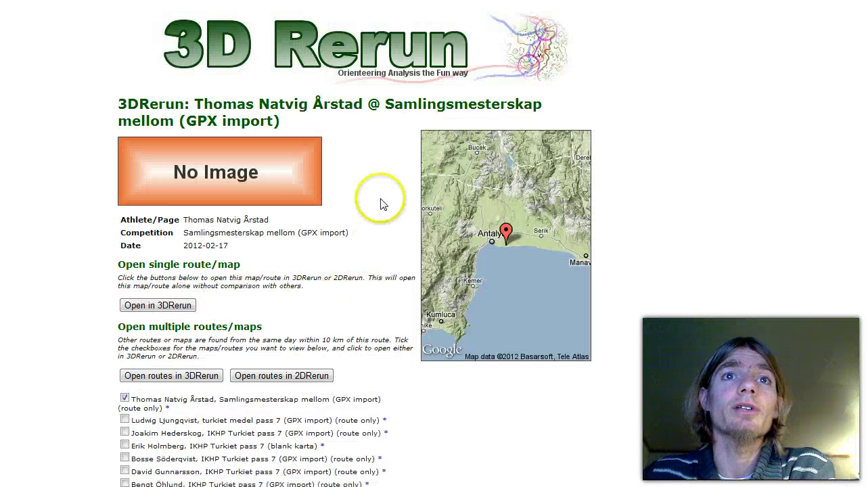
- Tick all eleven nearby routes and open them together in 2DRerun
scroll(380, 206, "down", 4)
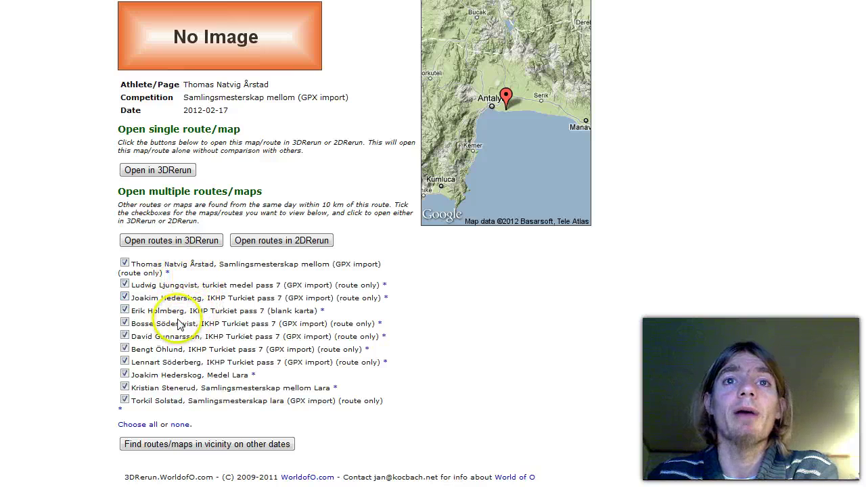
left_click(266, 241)
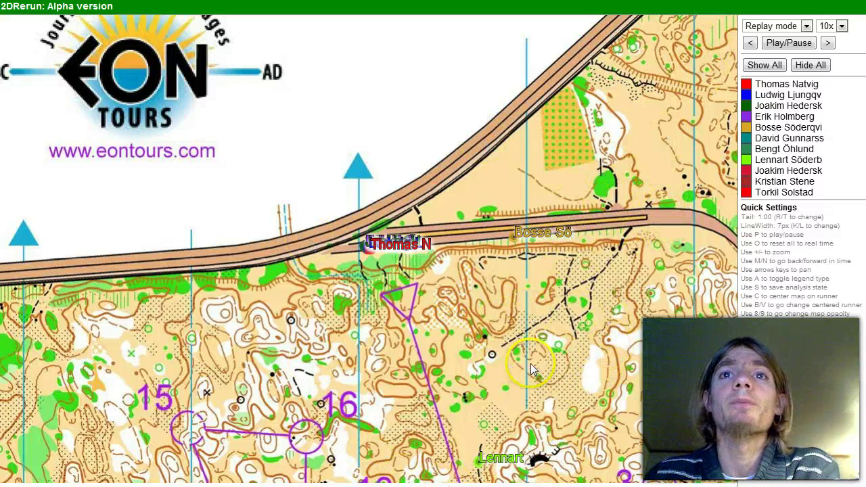
- Pan and zoom the map to frame the course controls around the start
left_click_drag(552, 409, 520, 197)
scroll(520, 230, "down", 3)
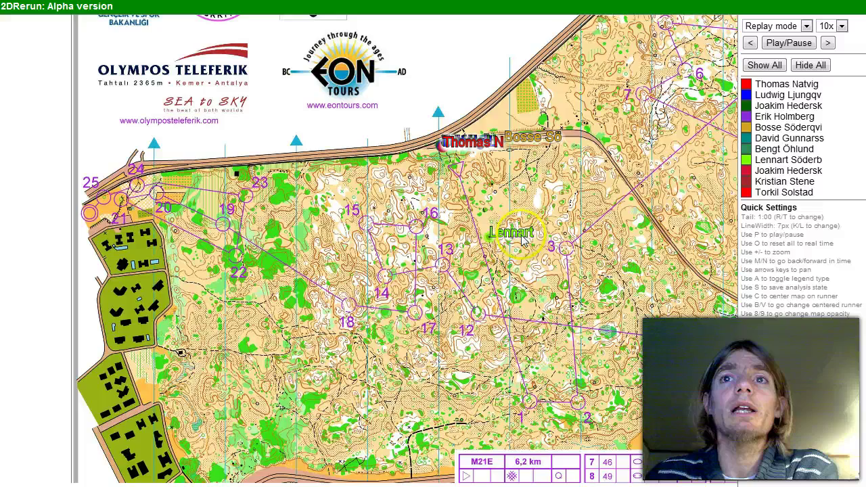
scroll(499, 263, "up", 3)
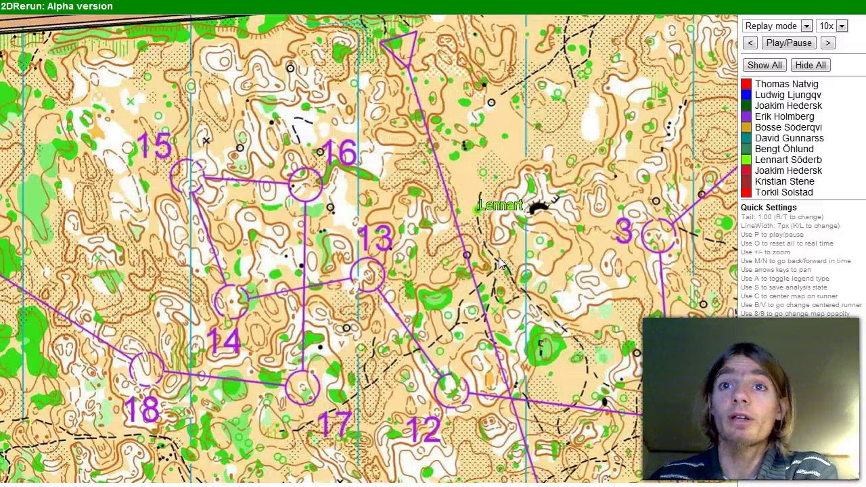
scroll(499, 263, "down", 4)
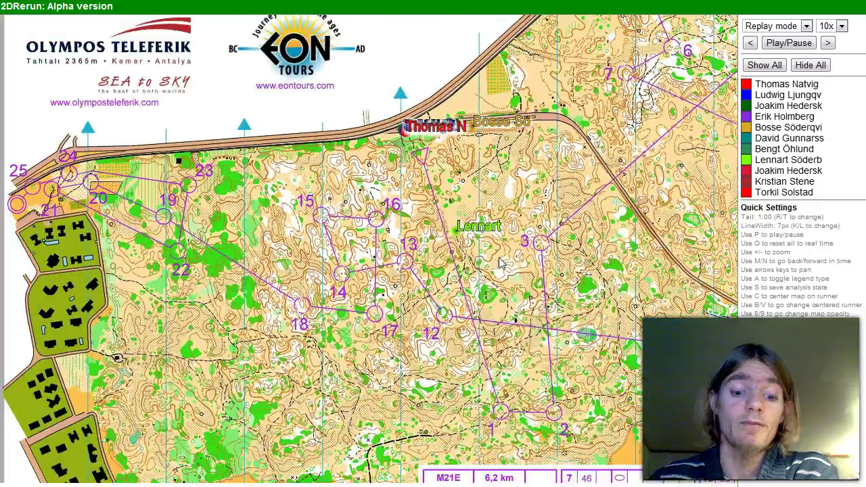
scroll(499, 263, "up", 4)
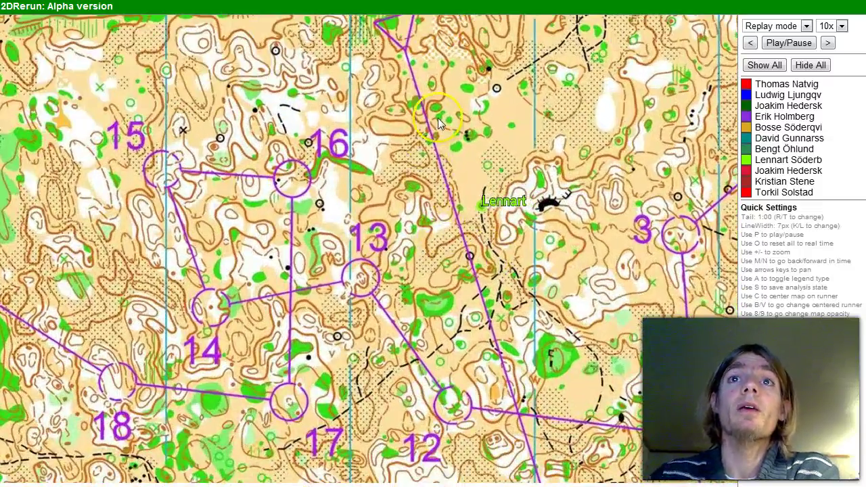
left_click_drag(438, 121, 362, 218)
- Play the 10x replay and follow the runners' tails south toward control 1
left_click(452, 267)
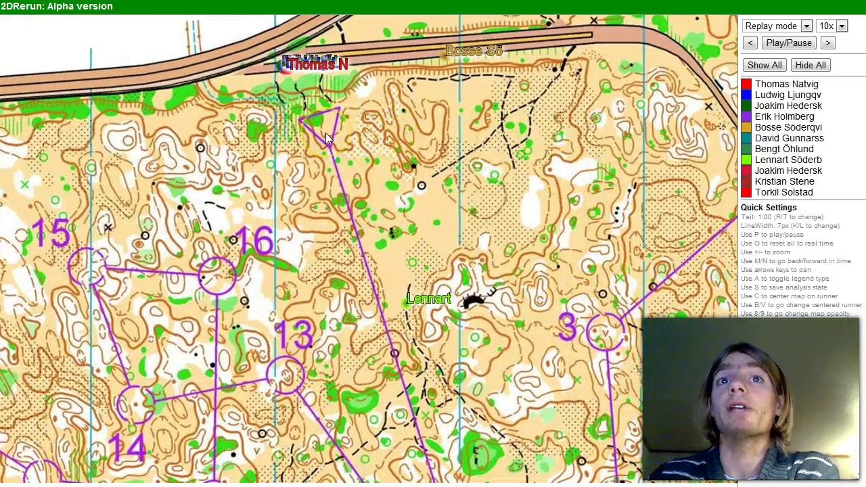
key("p")
left_click_drag(530, 350, 512, 245)
key("a")
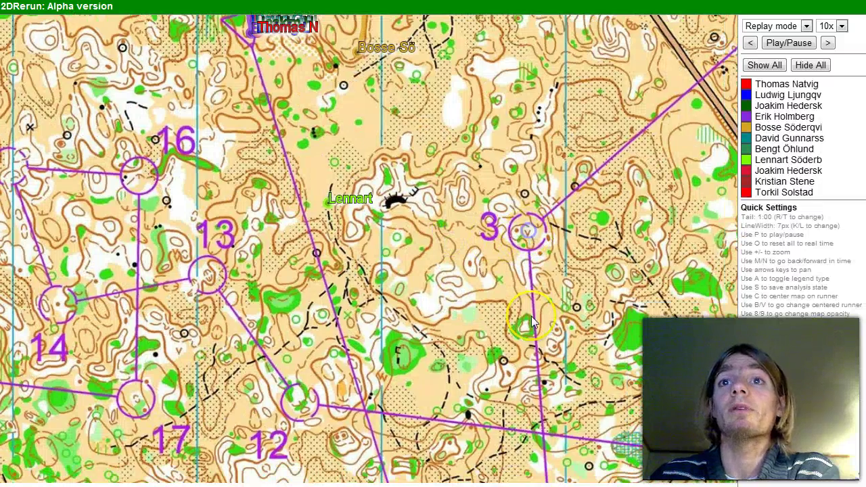
left_click_drag(434, 406, 492, 199)
key("a")
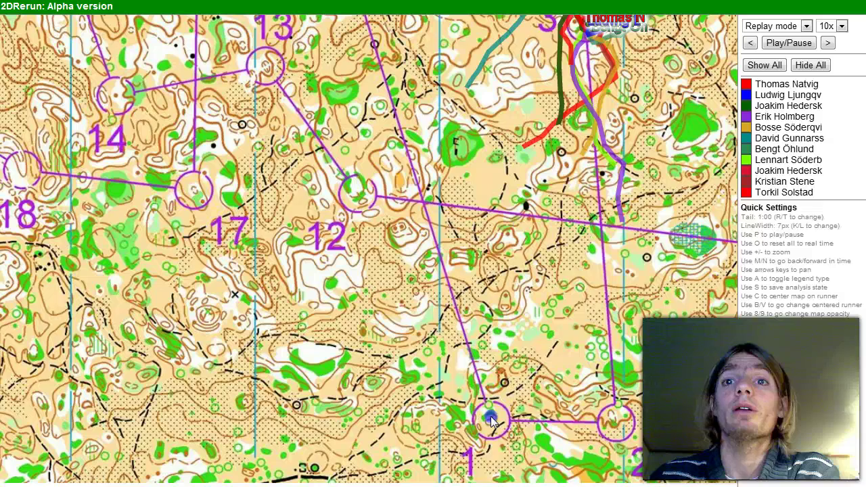
key("a")
left_click_drag(393, 162, 410, 406)
mouse_move(436, 227)
left_mouse_down()
mouse_move(439, 342)
mouse_move(426, 236)
left_mouse_up()
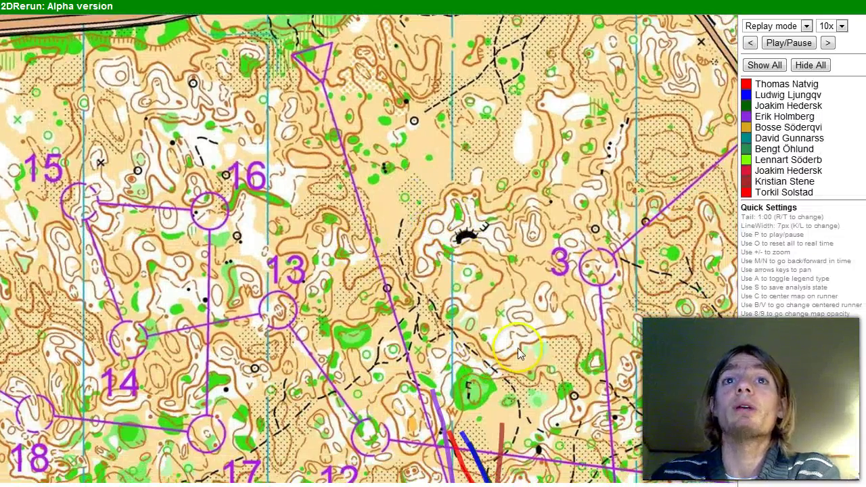
scroll(521, 355, "down", 1)
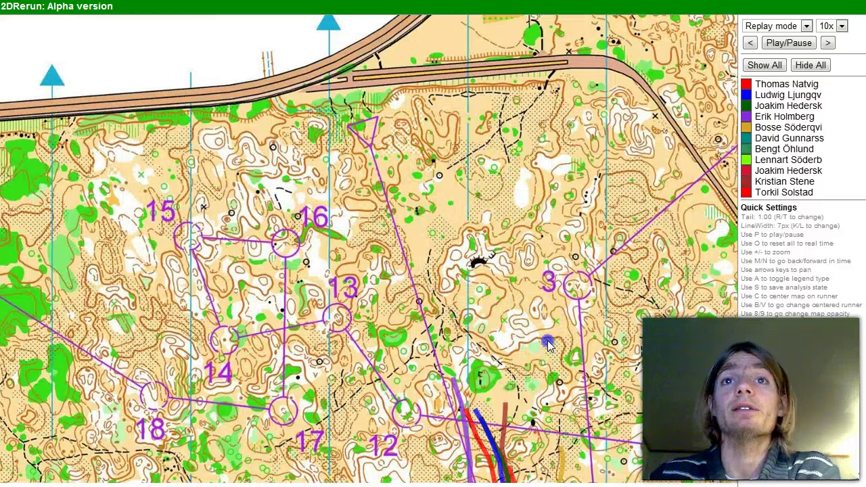
left_click_drag(541, 314, 497, 282)
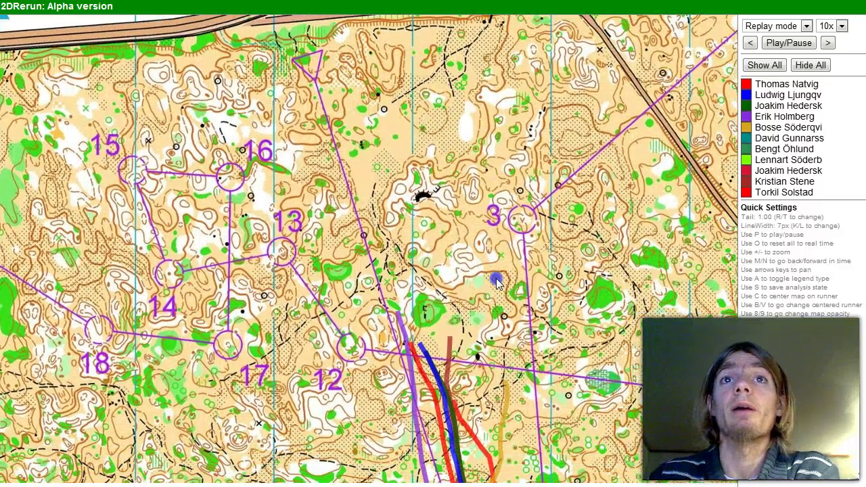
- Rewind the replay to the start, play it, and follow the runners toward control 7
left_click(313, 73)
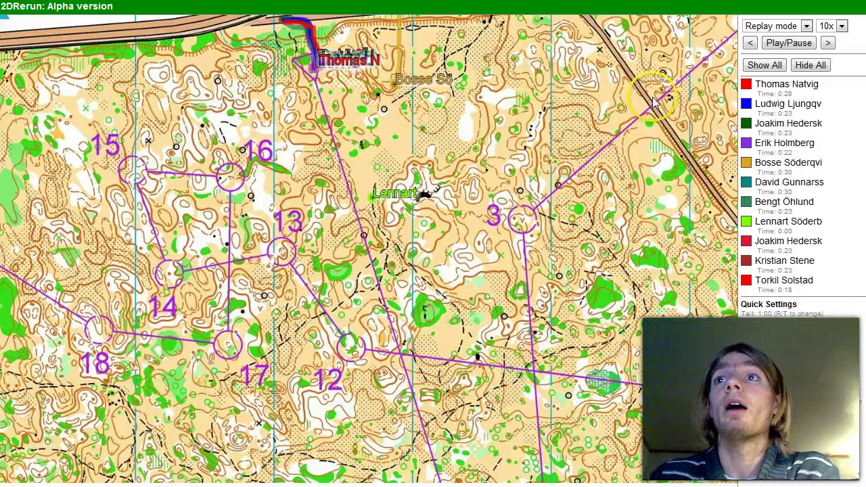
left_click(786, 43)
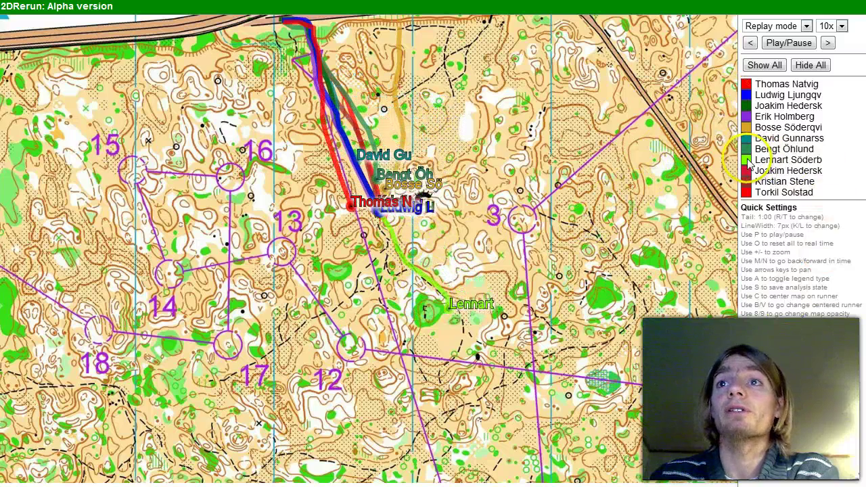
left_click_drag(625, 350, 588, 218)
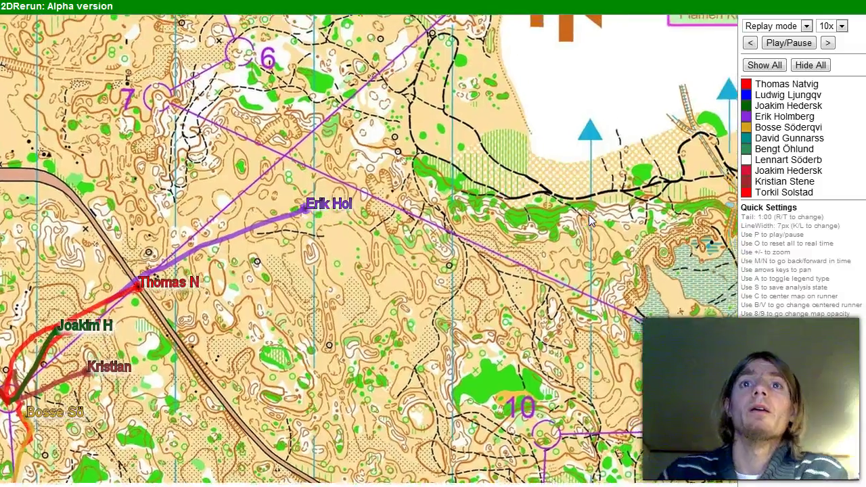
left_click(518, 208)
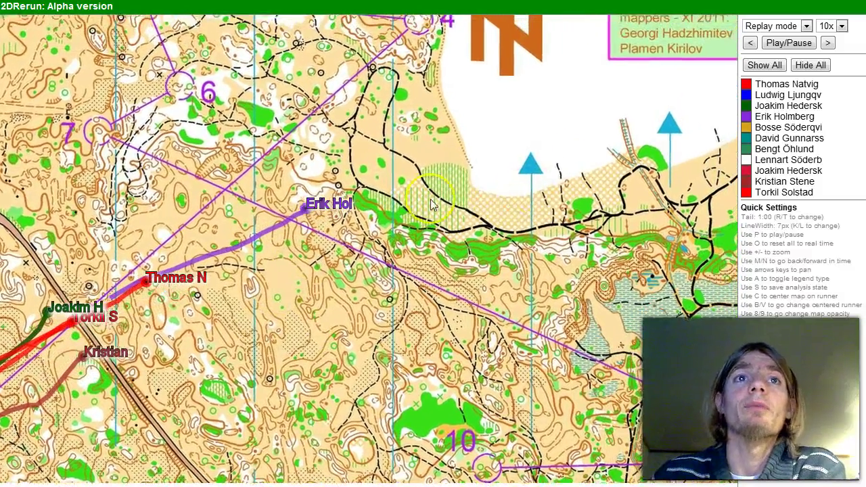
- Pause once the runners pass control 7, centre their trails, and zoom out
left_click(94, 156)
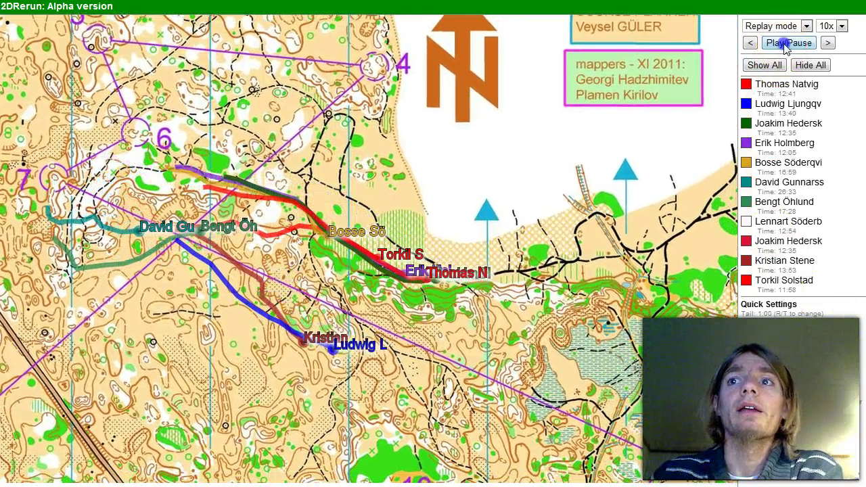
key("a")
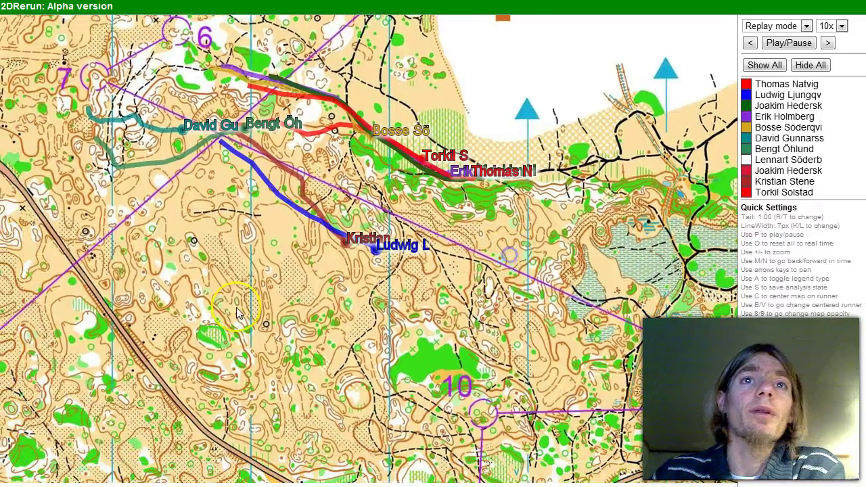
left_click_drag(119, 338, 428, 329)
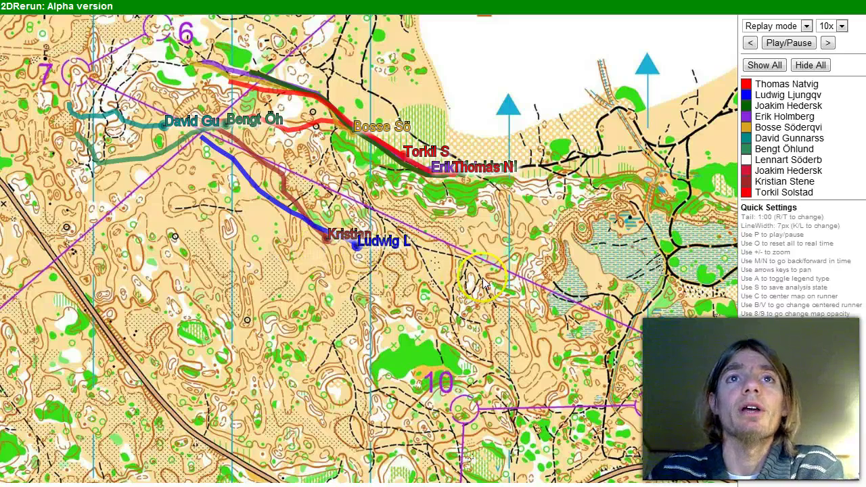
scroll(494, 215, "down", 2)
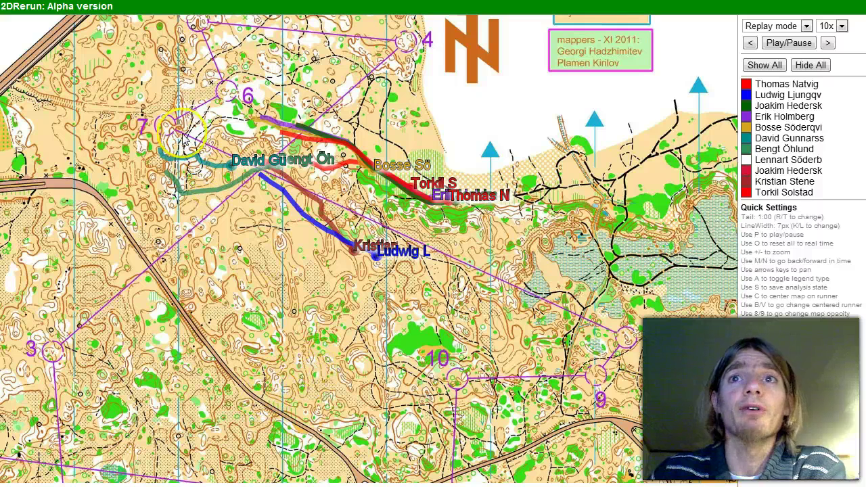
- Switch to Split analysis and pick control 7 as start, control 8 as end
left_click(778, 31)
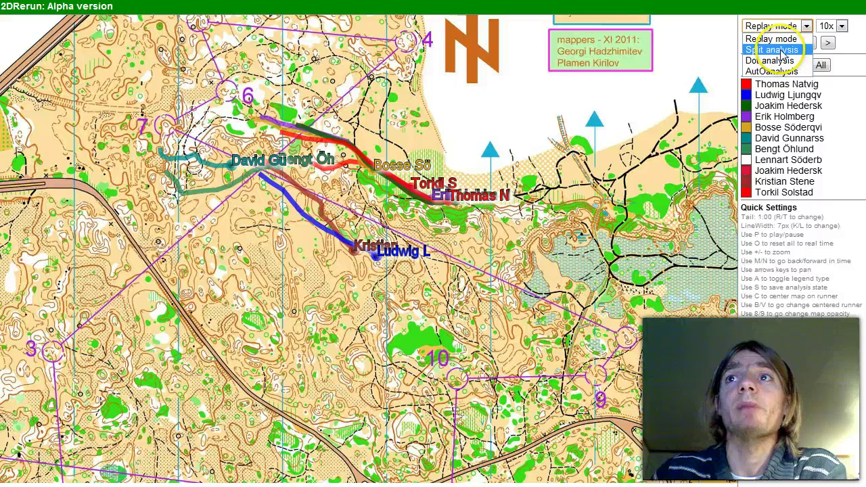
left_click(782, 50)
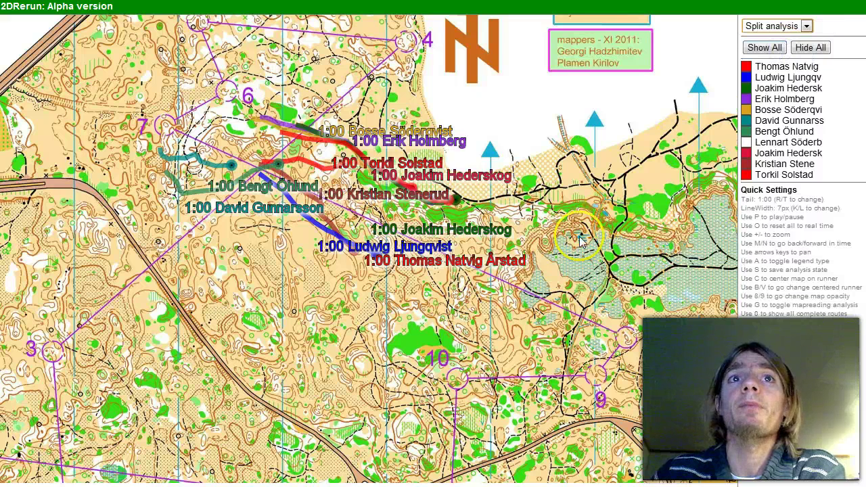
left_click(165, 126)
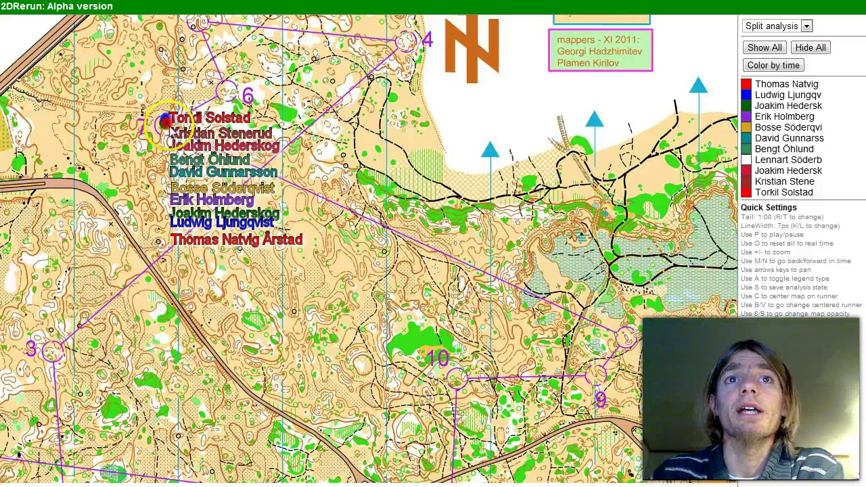
left_click(627, 340)
- Centre the leg 7–8 routes and zoom in on their split-time labels
left_click(286, 121)
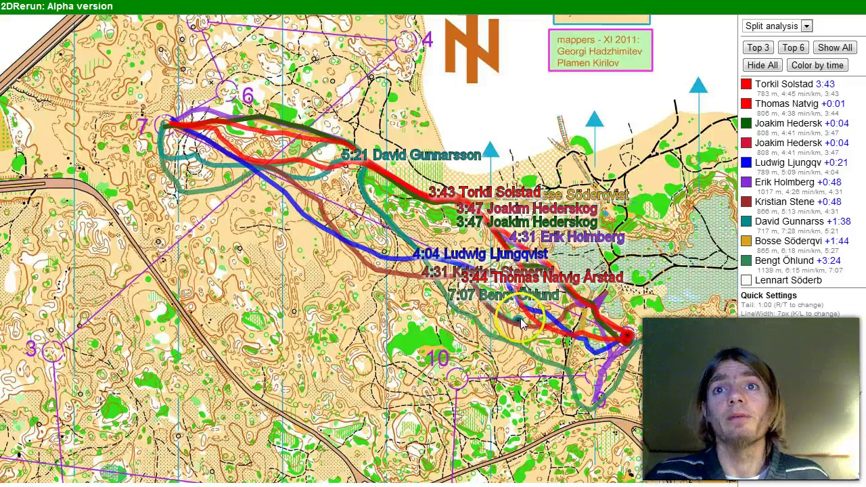
left_click_drag(522, 324, 491, 302)
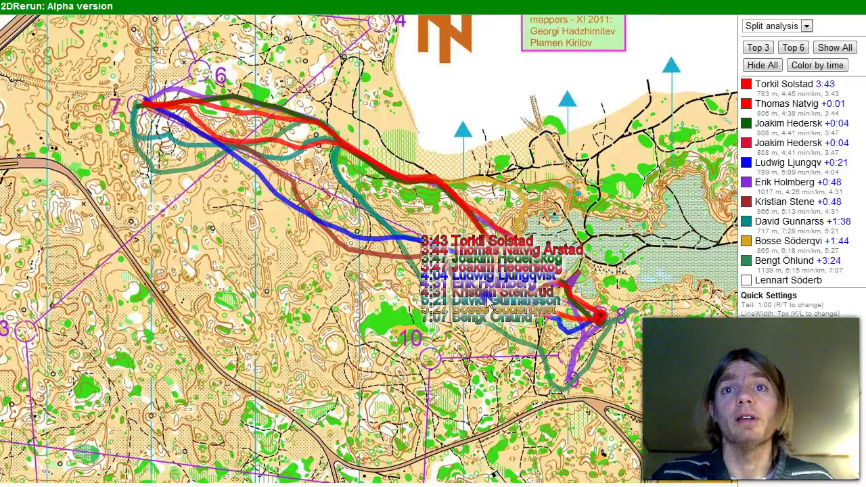
scroll(477, 288, "up", 2)
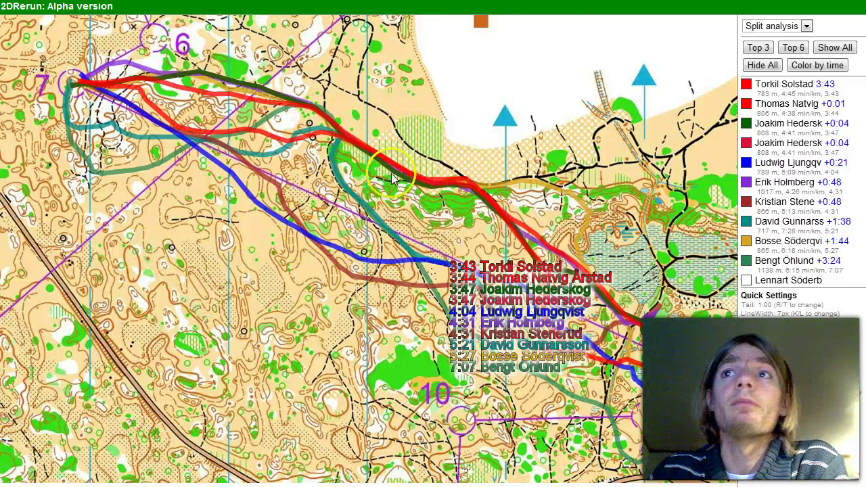
- Colour the leg routes by time, then Hide All and Show All to display all eleven runners
left_click(817, 71)
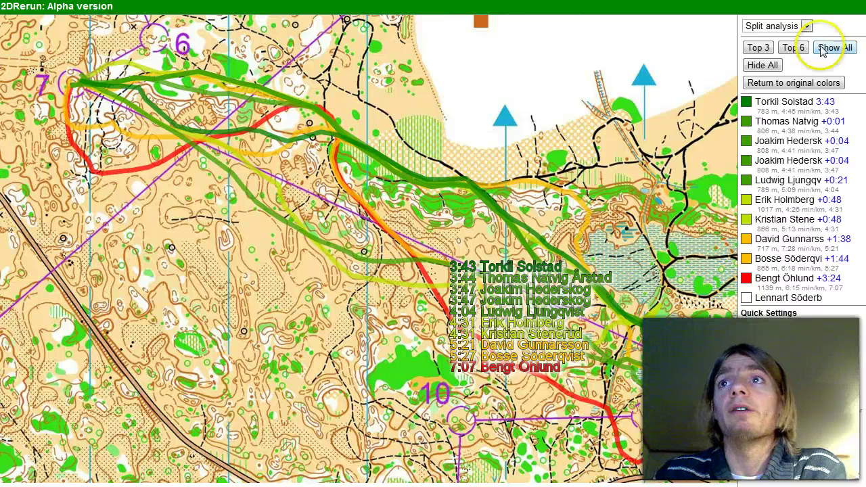
left_click(762, 65)
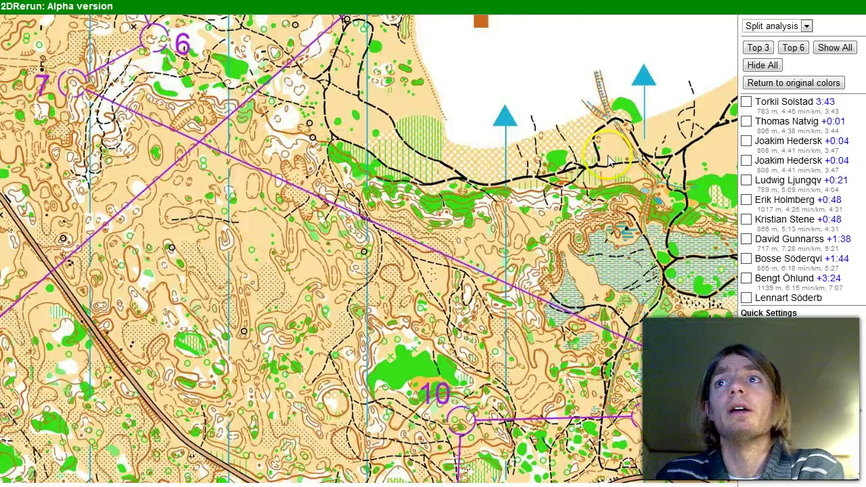
left_click(834, 48)
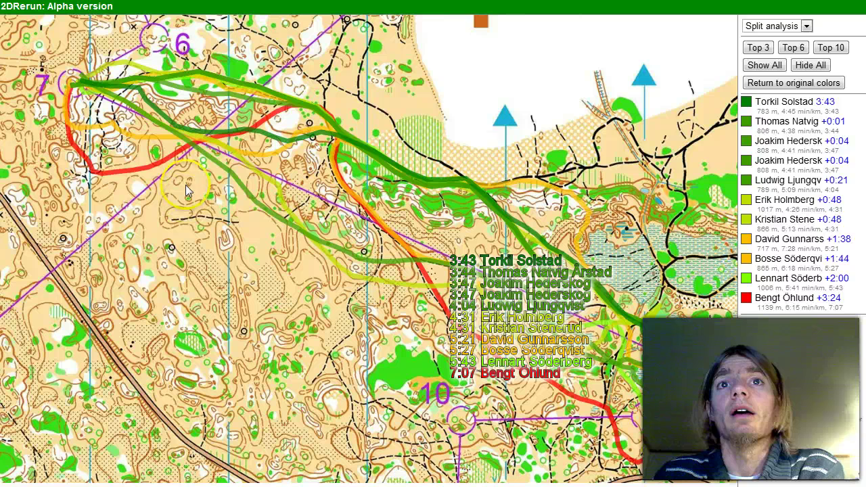